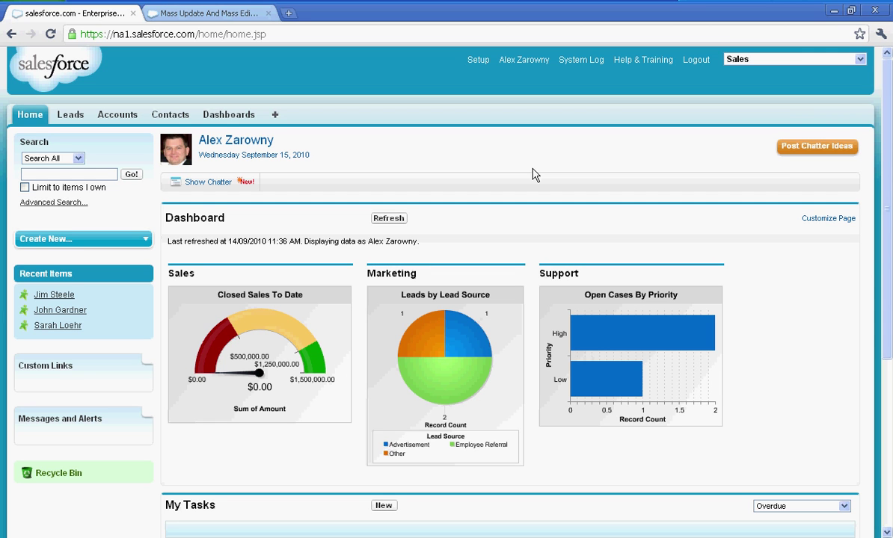
Step: In All Open Leads, inline-edit the Reliance Home Energy lead's State/Province to NY and save
left_click(68, 121)
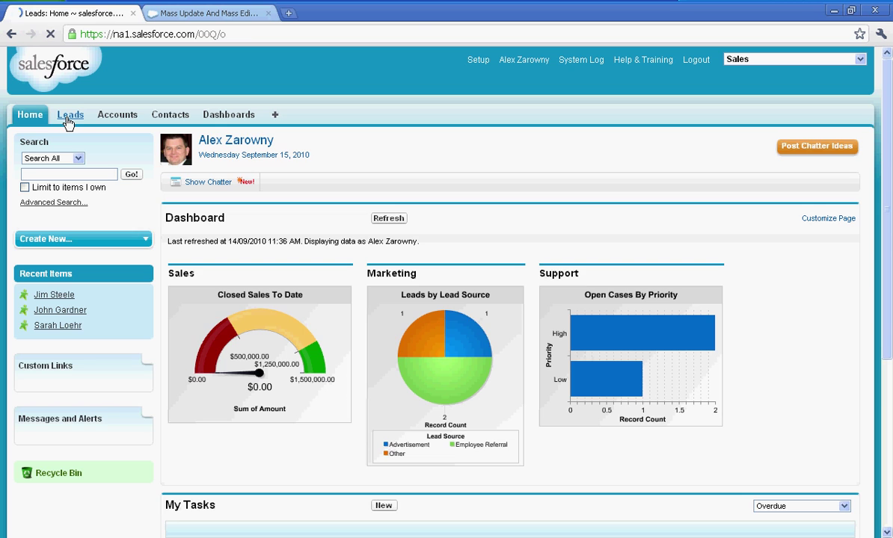
left_click(319, 194)
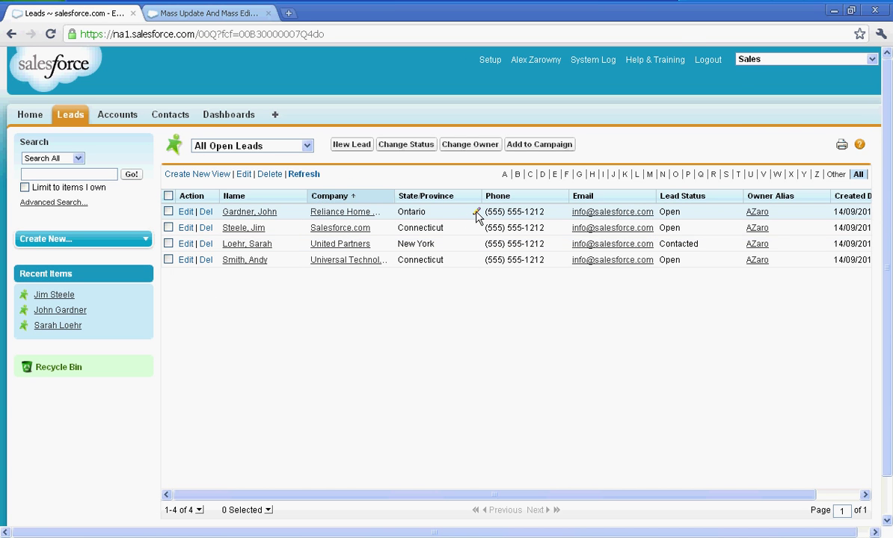
left_click(476, 213)
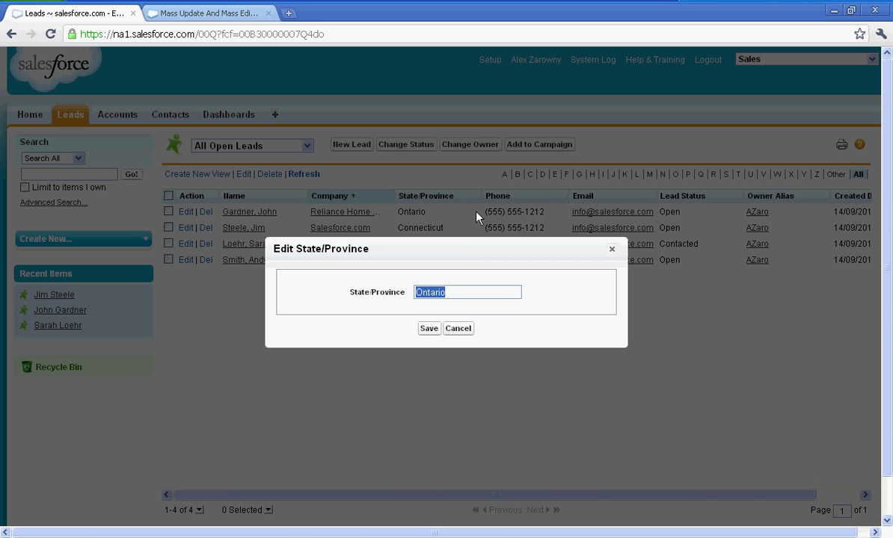
type("NY")
left_click(428, 328)
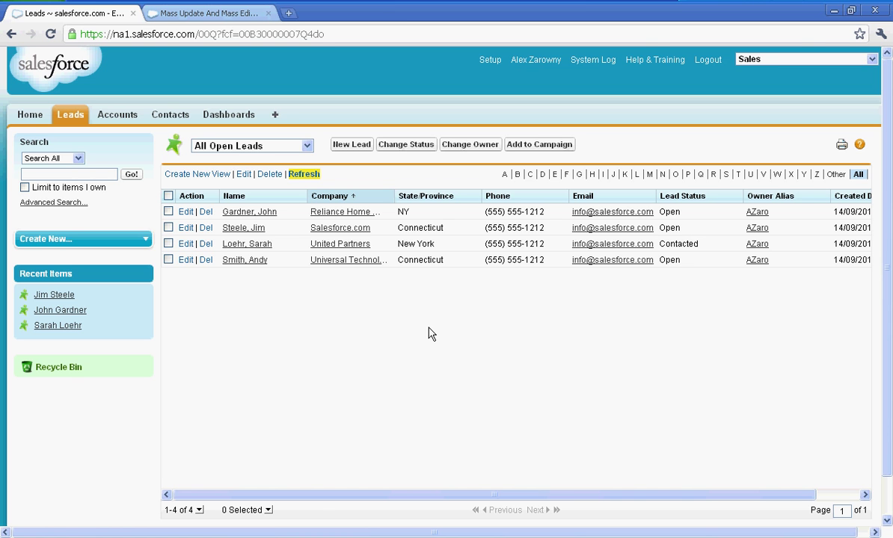
Step: Get the Mass Update And Mass Edit app on AppExchange, answering Yes, Yes and choosing production
left_click(207, 15)
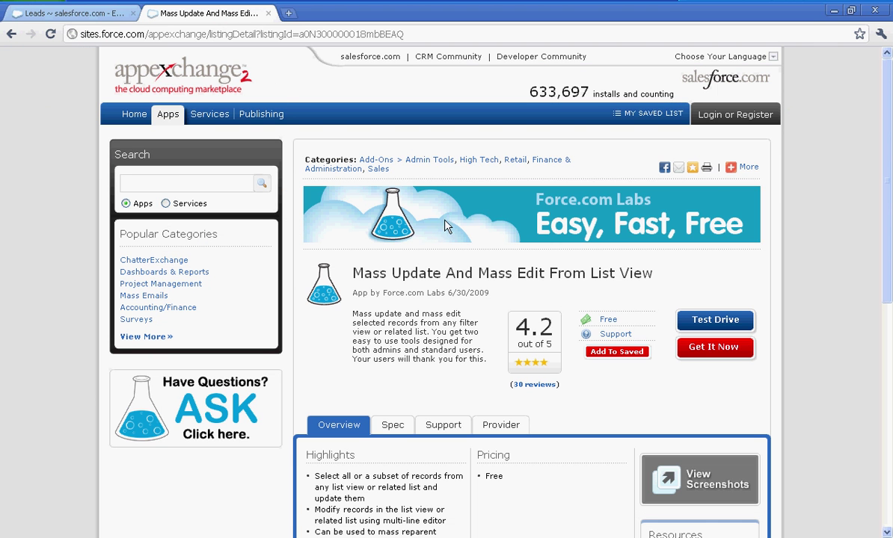
left_click(709, 352)
left_click(287, 304)
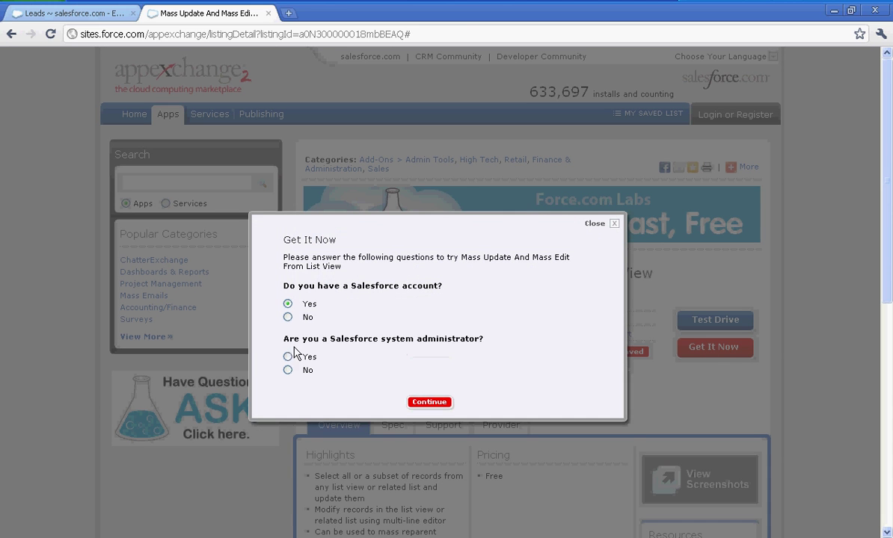
left_click(288, 357)
left_click(288, 424)
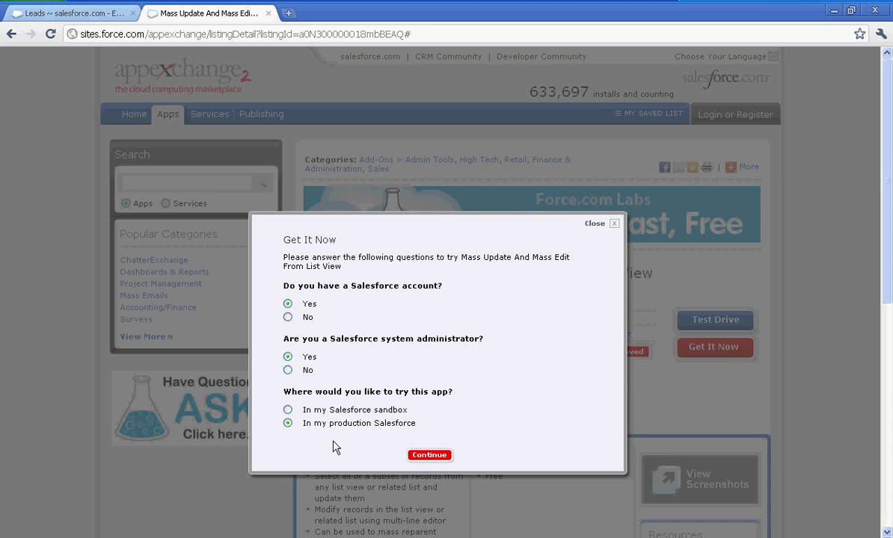
left_click(427, 456)
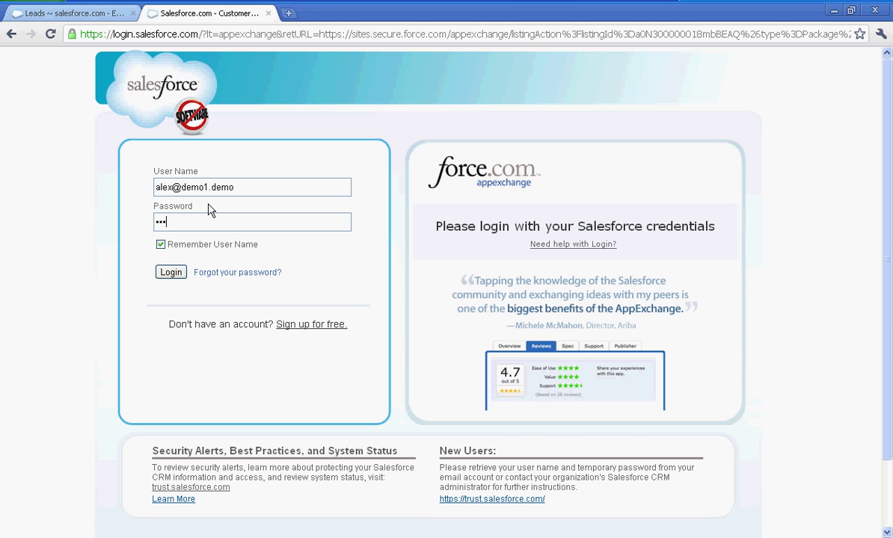
Step: Log in with the account password, accept the terms, and re-enter the password to confirm installing
key("Return")
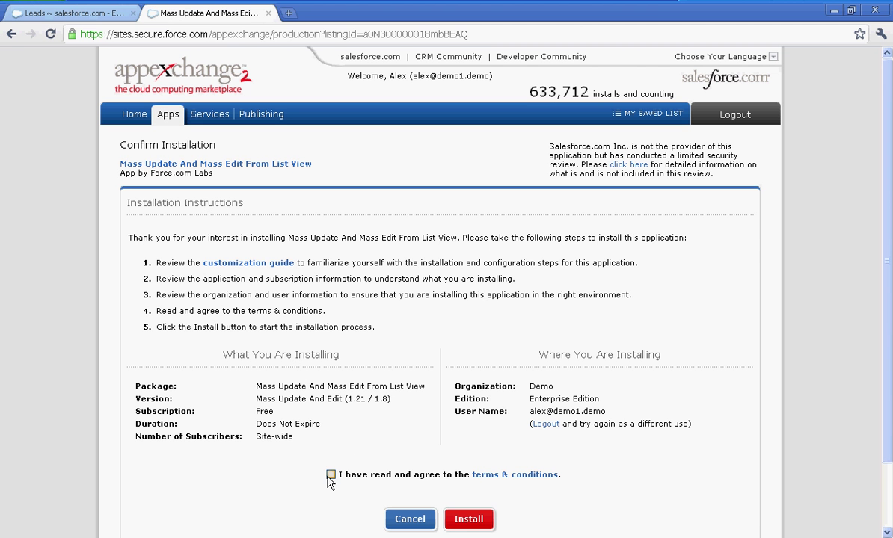
left_click(330, 474)
left_click(445, 519)
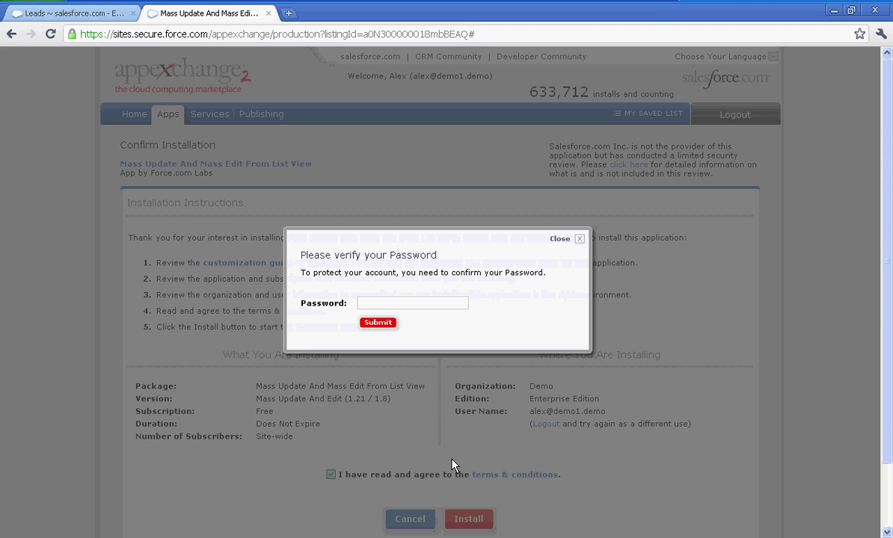
left_click(380, 301)
type("•••••••••")
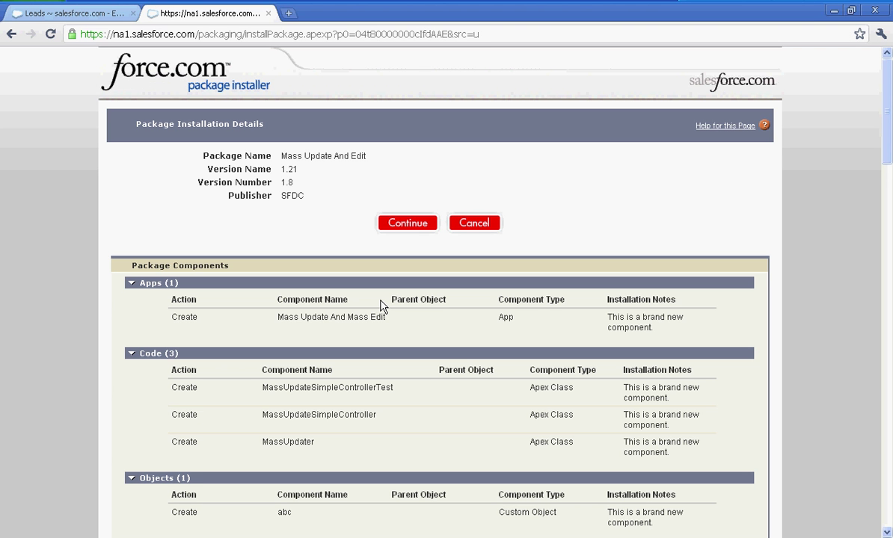
Step: Approve the package's API access and install it with access granted to admins only
left_click(397, 231)
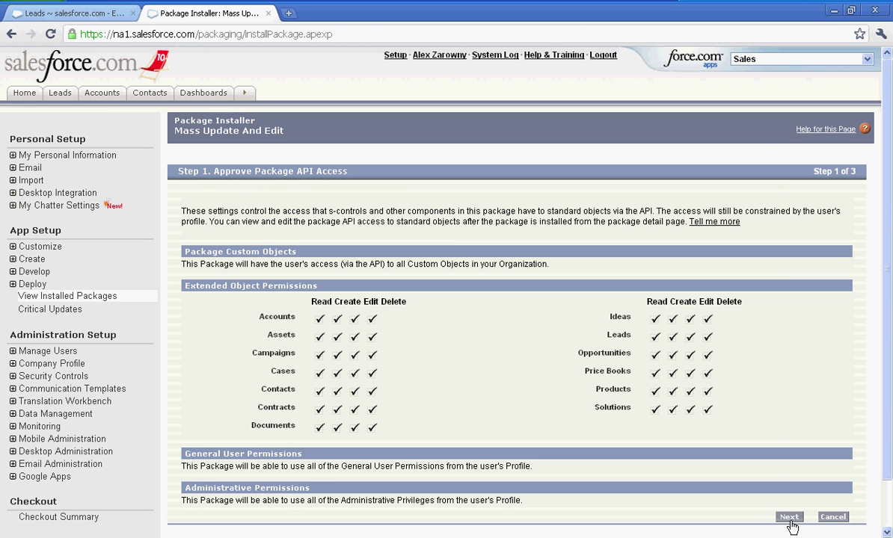
left_click(789, 518)
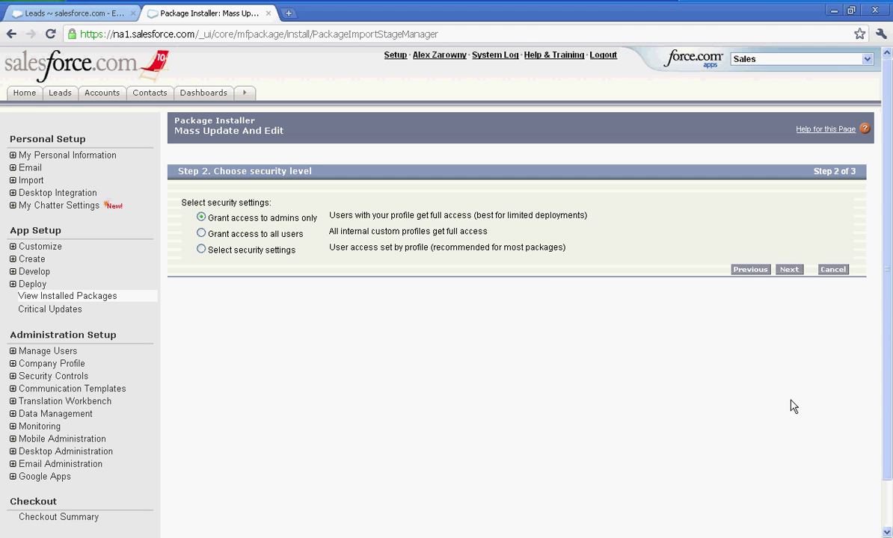
left_click_drag(315, 217, 200, 217)
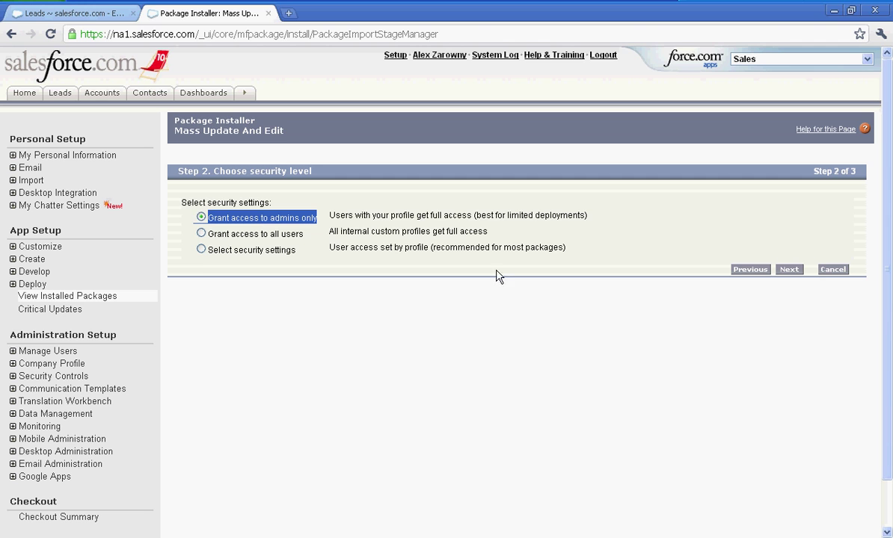
left_click(790, 270)
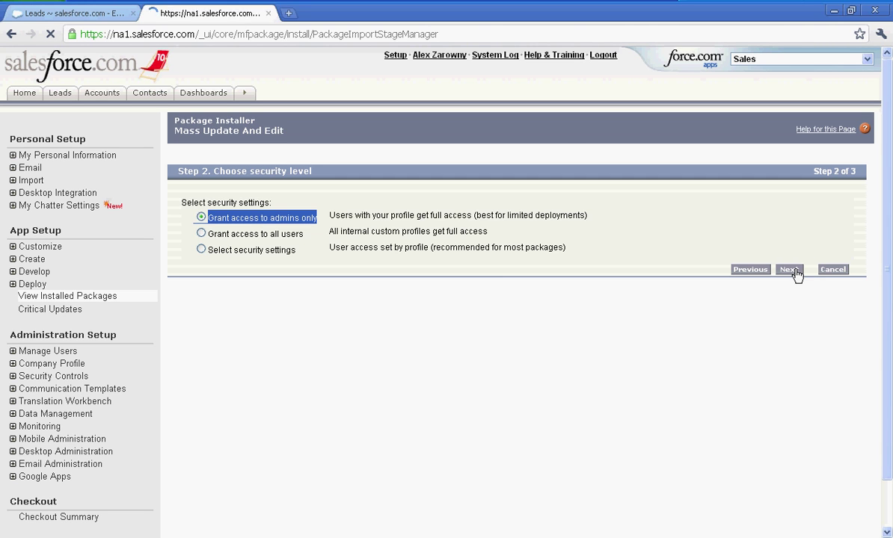
left_click(789, 235)
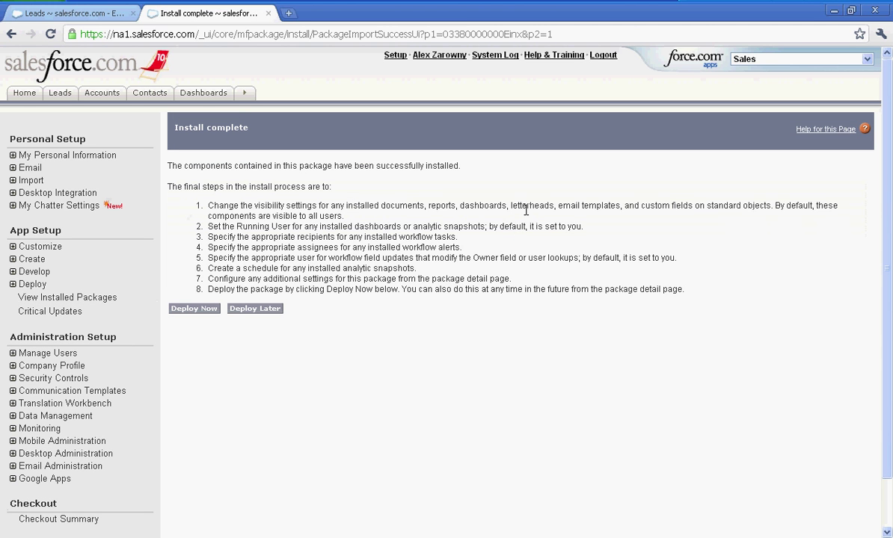
Step: Deploy the installed package's components with Deploy Now and Deploy
left_click(195, 311)
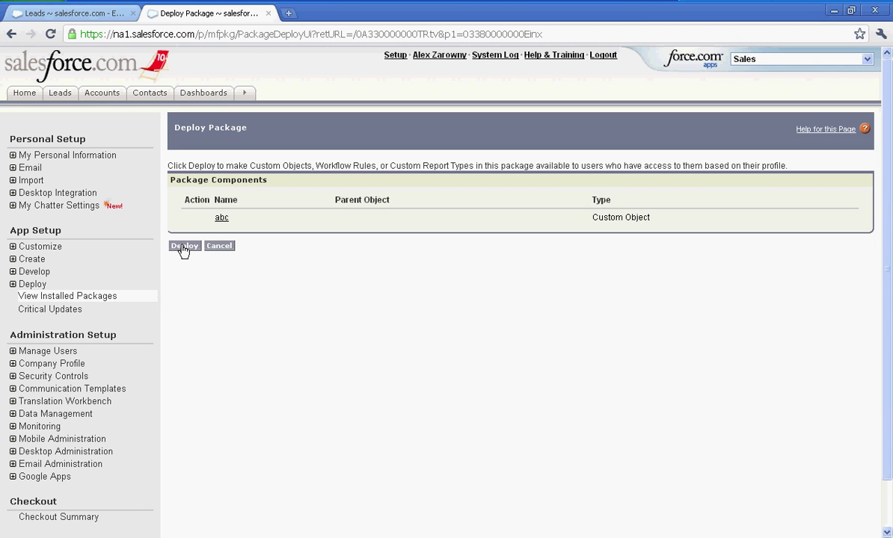
left_click(183, 248)
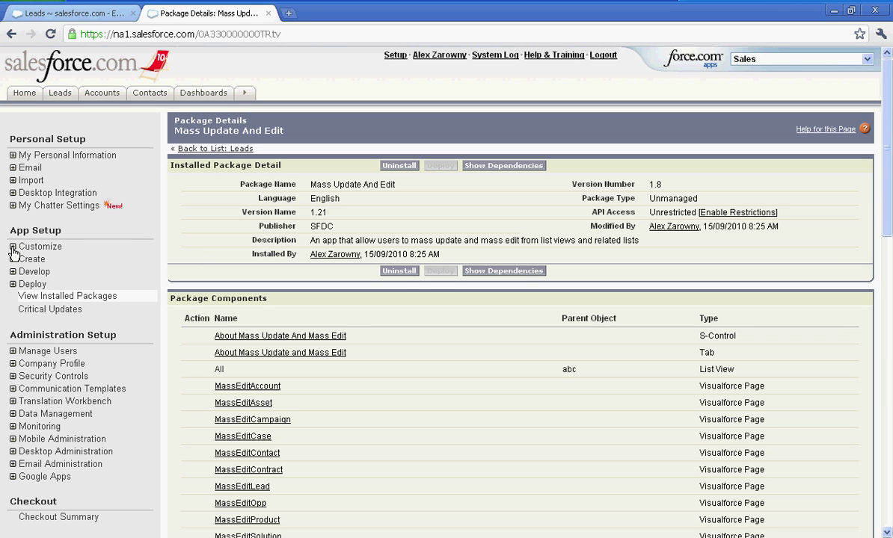
Step: In Lead Search Layouts, add Mass Edit and Mass Update to the Leads List View selected buttons and save
left_click(13, 247)
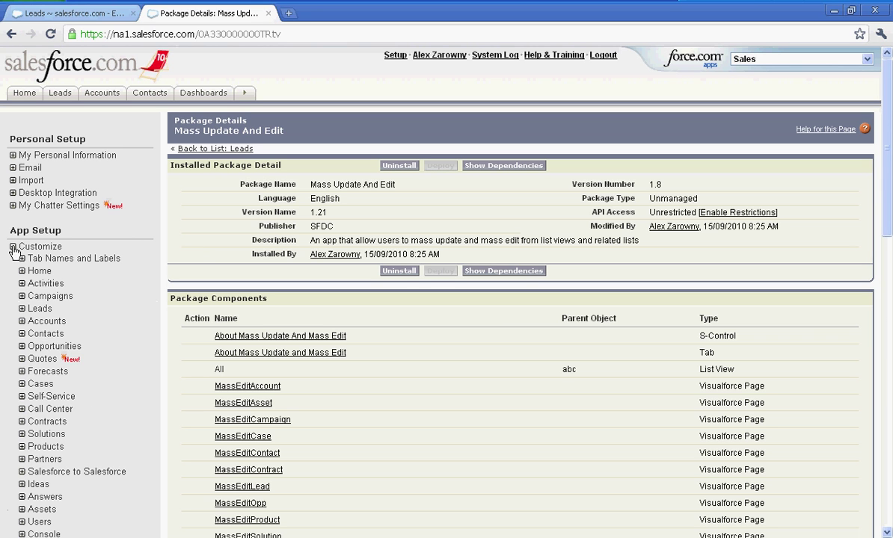
left_click(22, 310)
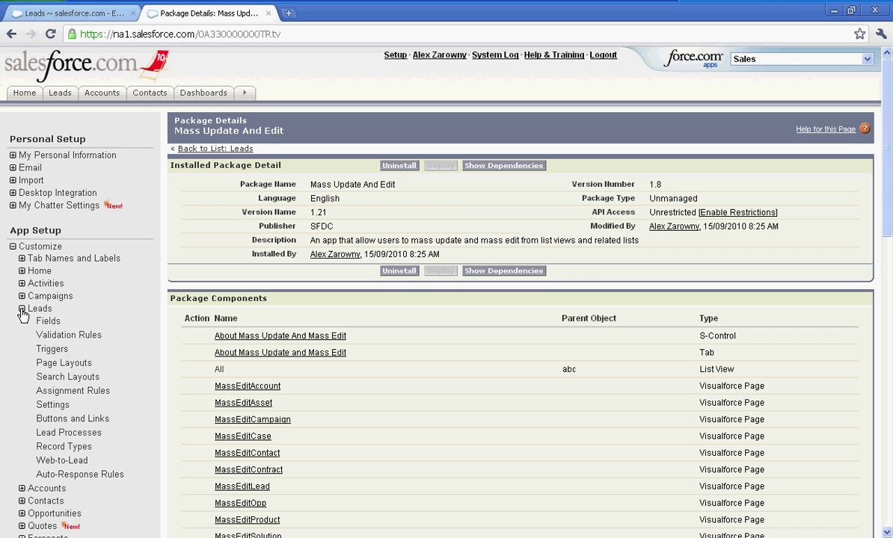
left_click(80, 379)
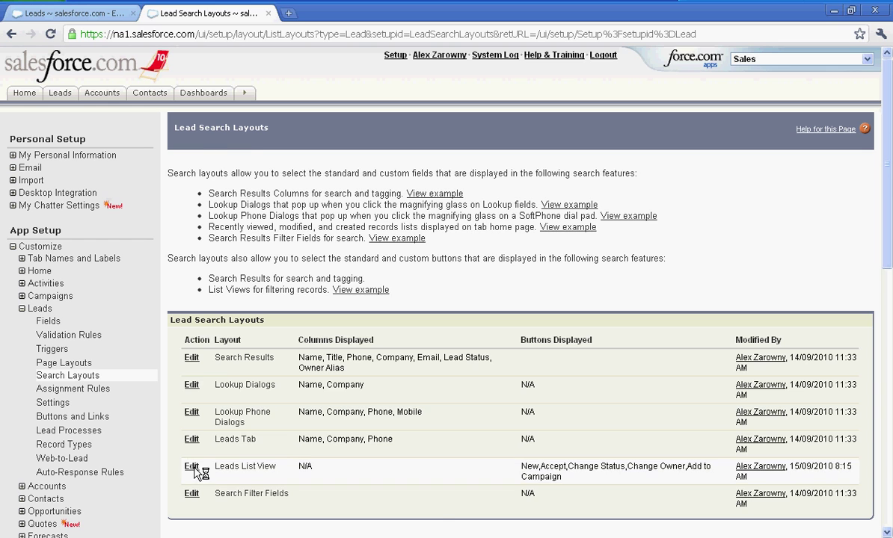
left_click(192, 468)
left_click(207, 376)
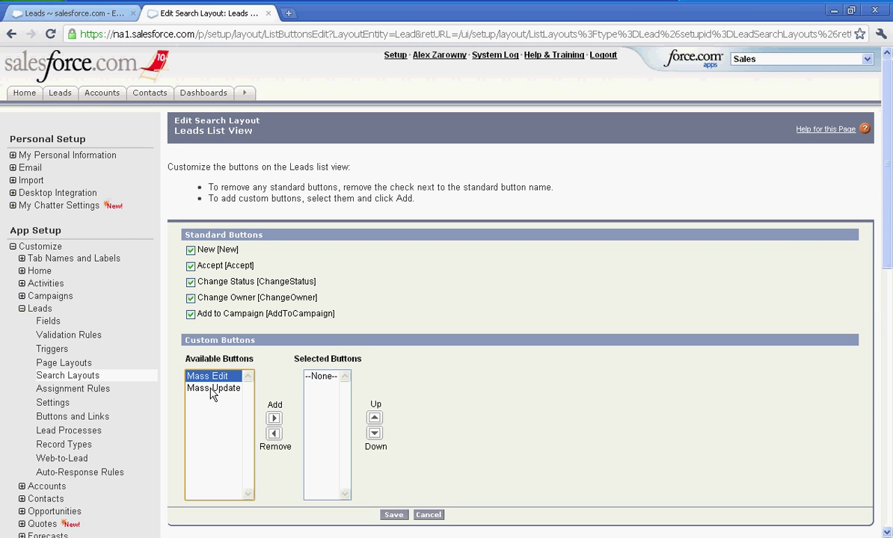
left_click(213, 388, "shift")
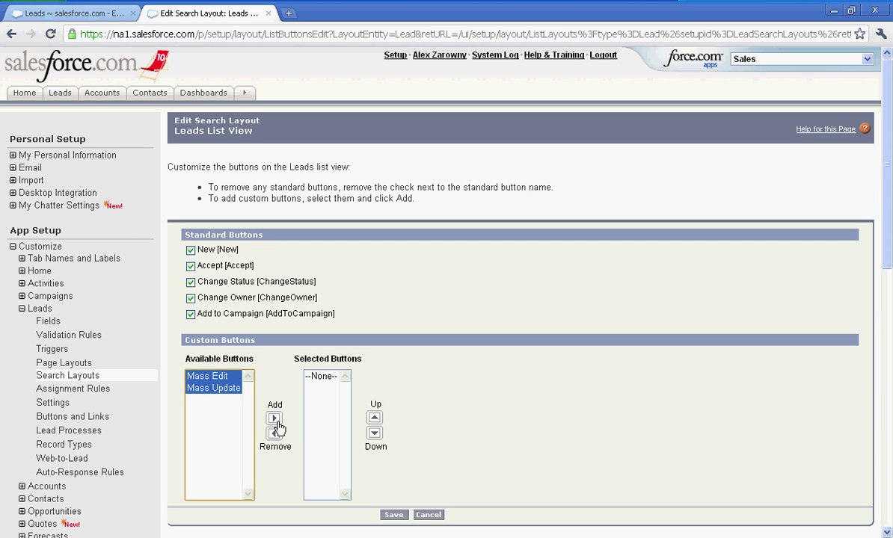
left_click(273, 418)
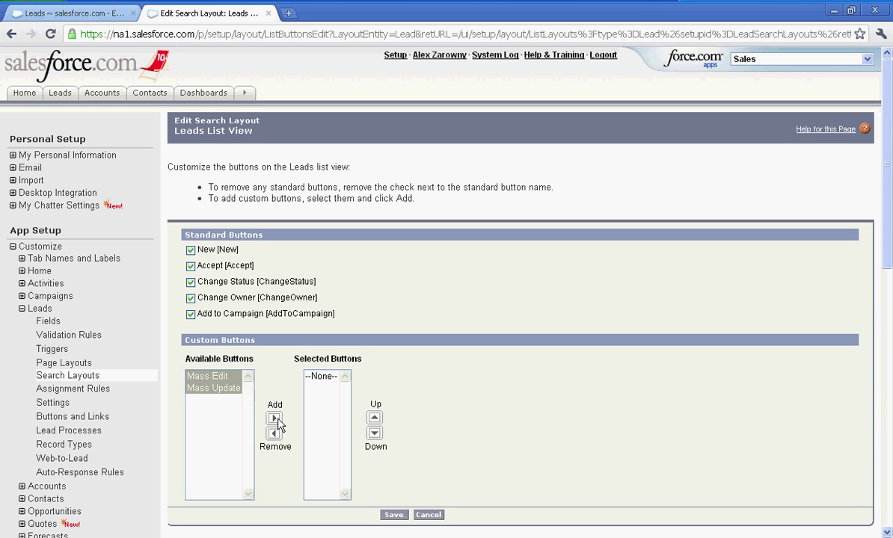
left_click(393, 515)
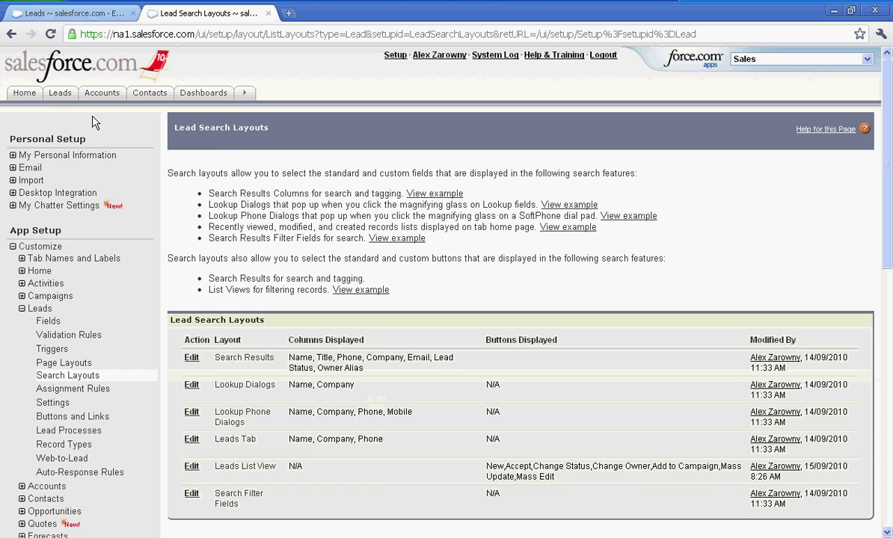
Step: Display the All Open Leads list from the Leads tab
left_click(60, 92)
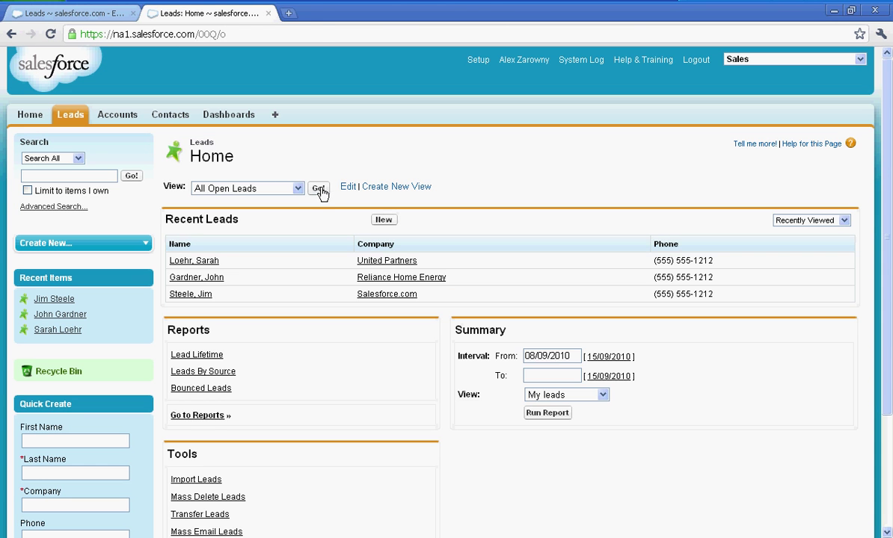
left_click(318, 190)
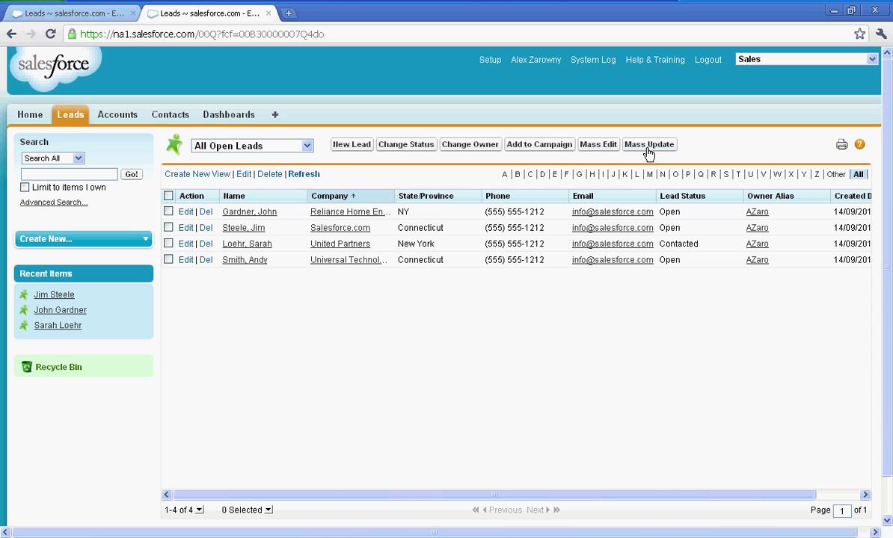
Step: Mass-edit the first three leads, changing titles to VP IT and CEO, and save
left_click(168, 211)
left_click(168, 244)
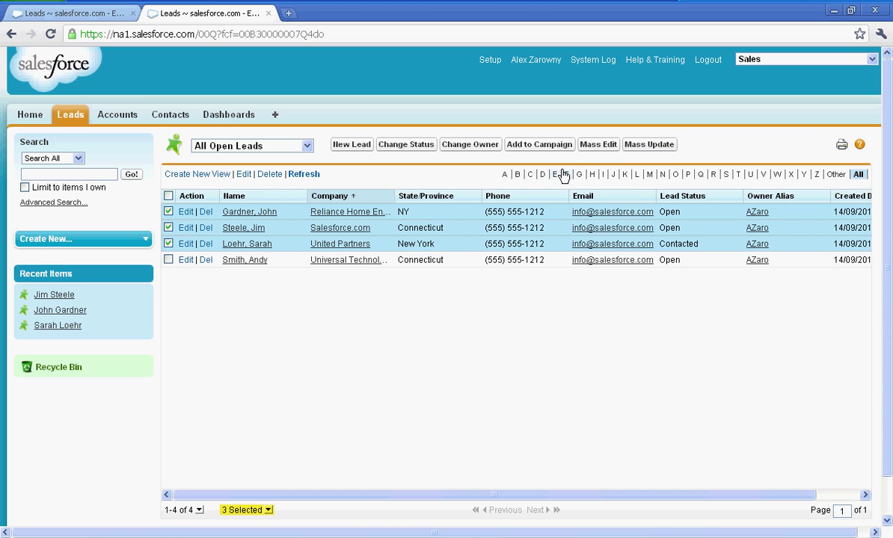
left_click(596, 150)
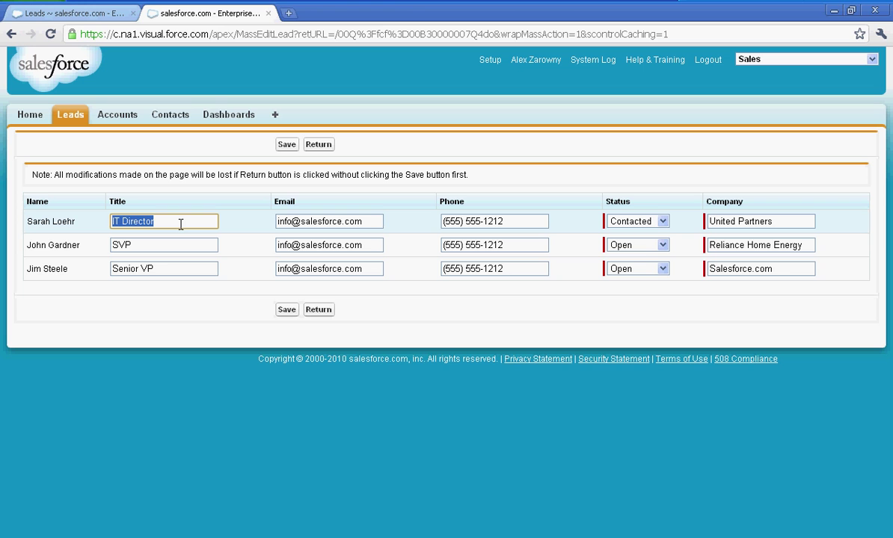
type("VP IT")
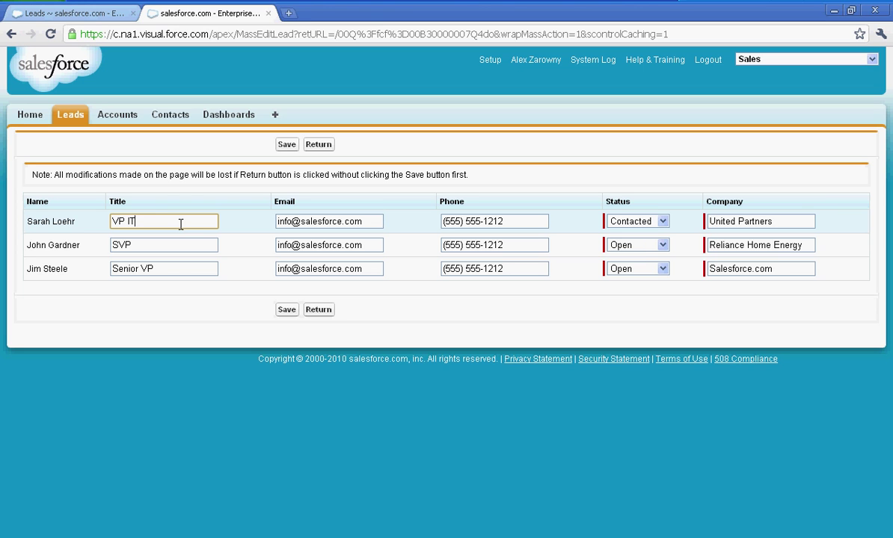
left_click_drag(148, 246, 93, 253)
type("C")
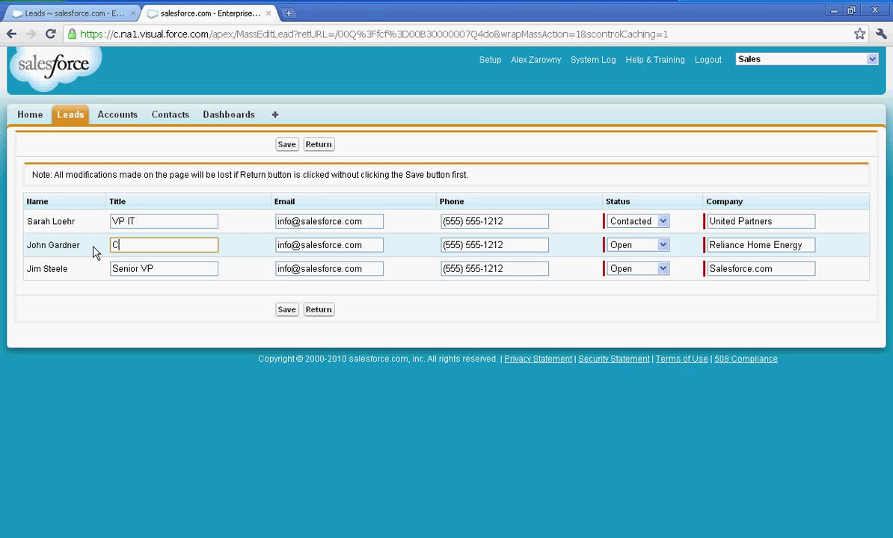
type("EO")
left_click(287, 310)
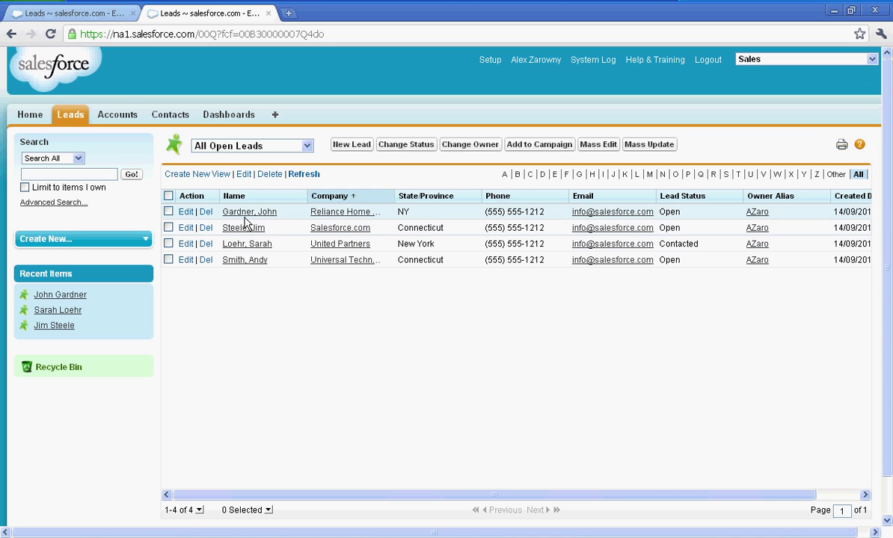
Step: Select three leads and start Mass Update, choosing Company as the field to update
left_click(168, 211)
left_click(169, 244)
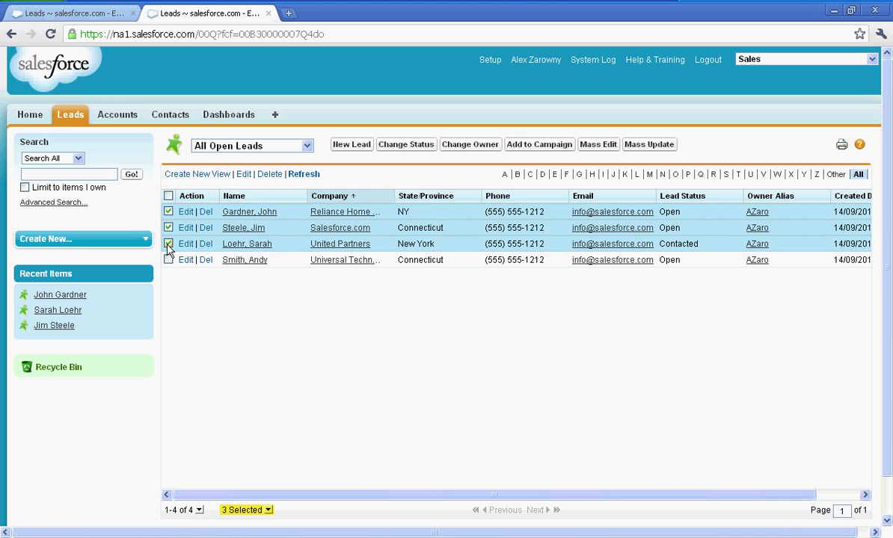
left_click(649, 152)
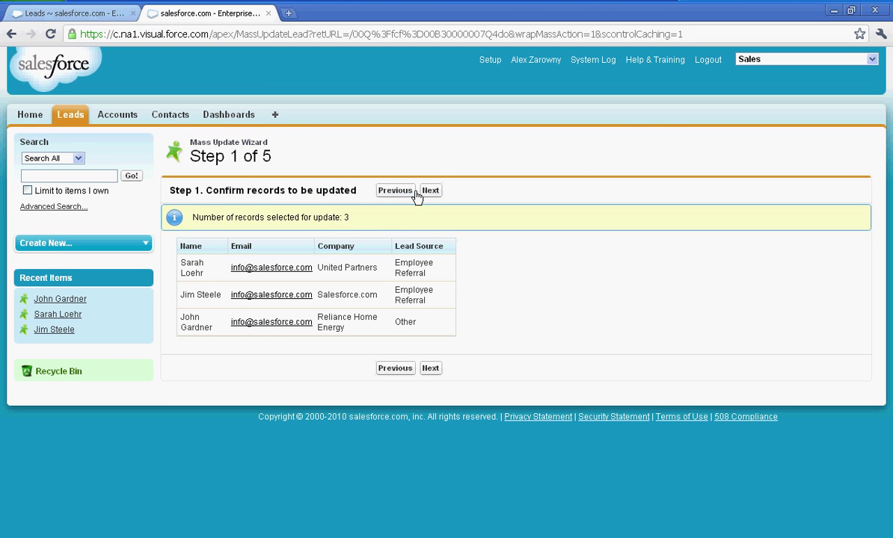
left_click(430, 193)
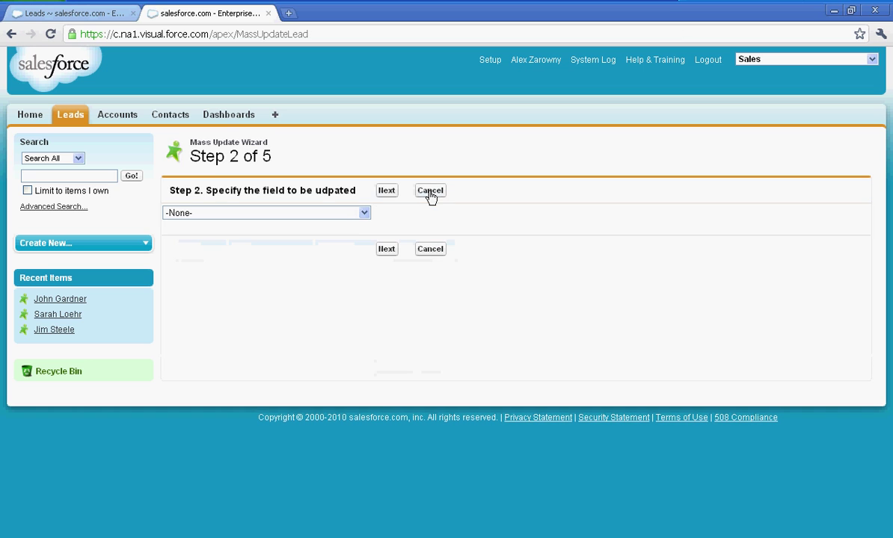
left_click(364, 214)
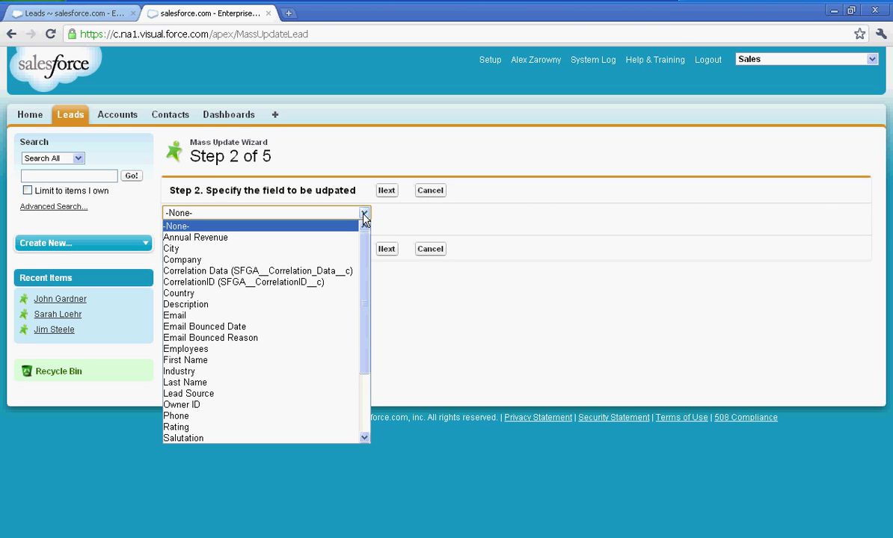
left_click(336, 260)
left_click(381, 252)
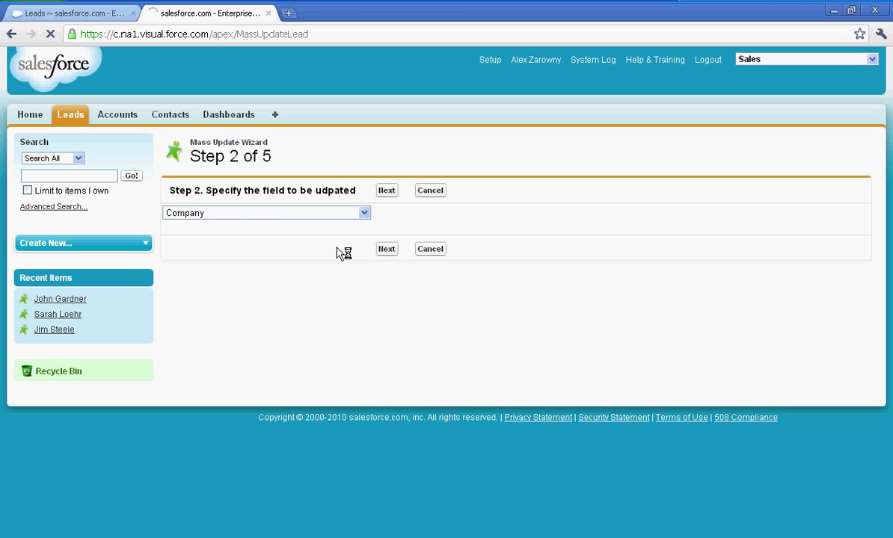
Step: Enter Salesforce.com as the new Company value and apply it to all three records
left_click(260, 255)
type("Sa")
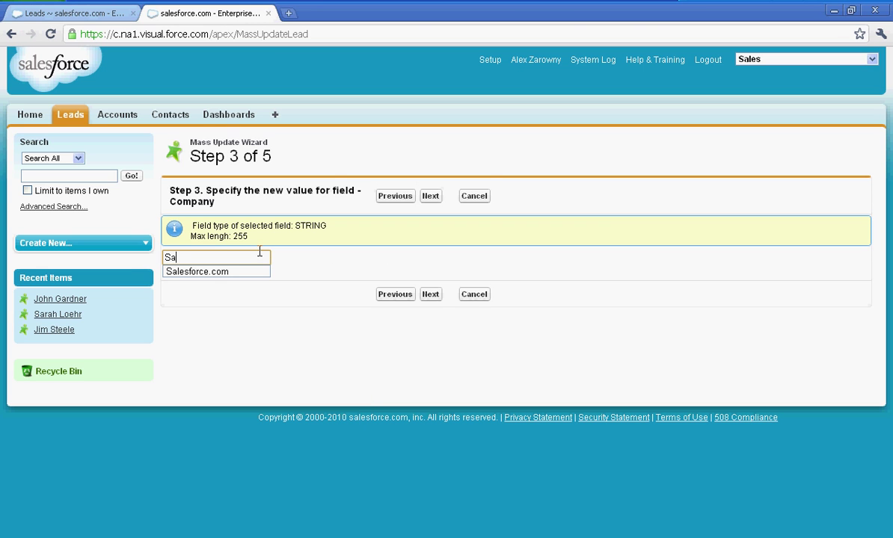
type("lesf")
key("Down")
key("Return")
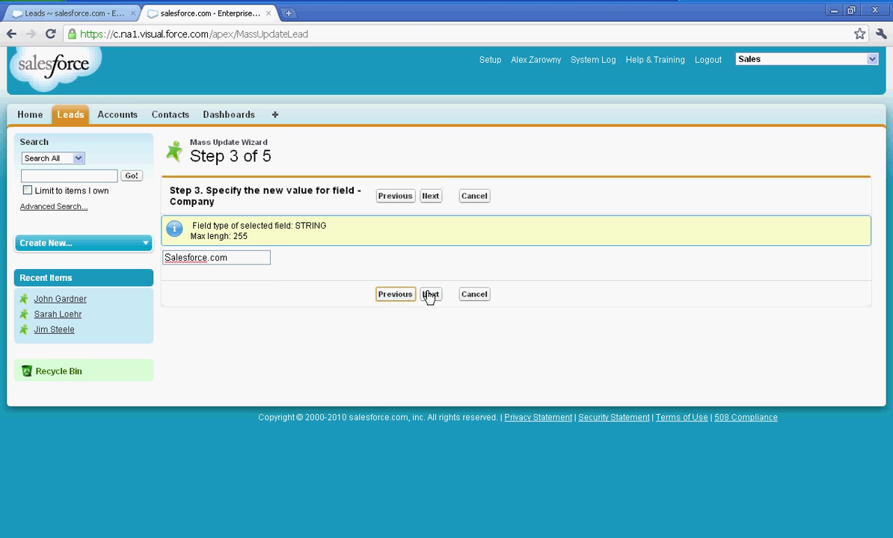
left_click(430, 295)
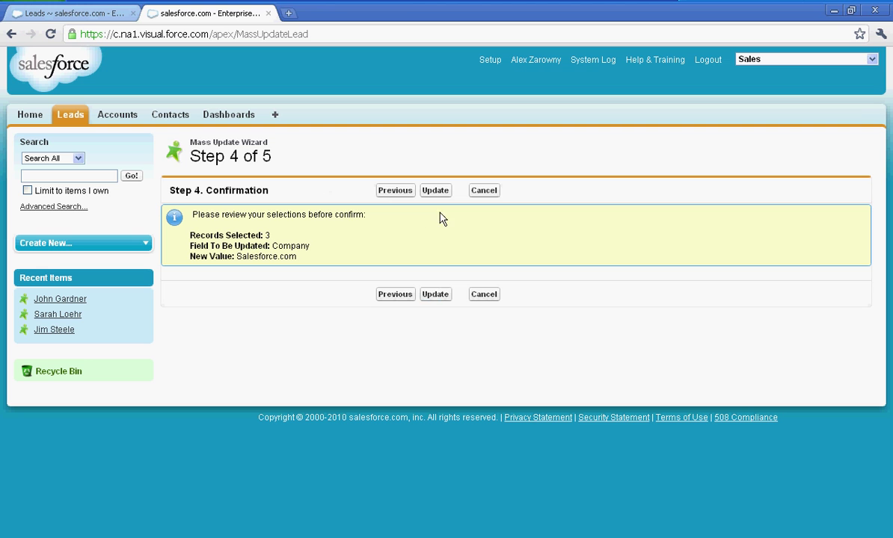
left_click(439, 193)
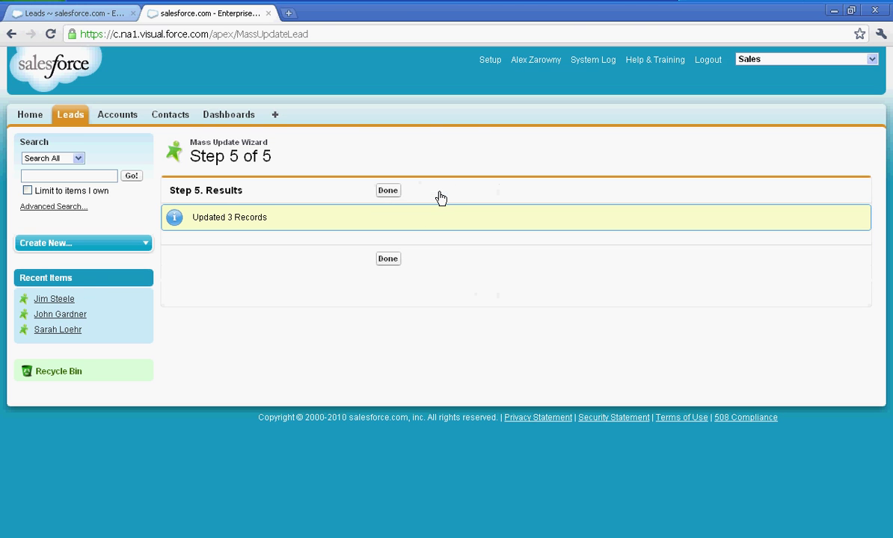
left_click(393, 191)
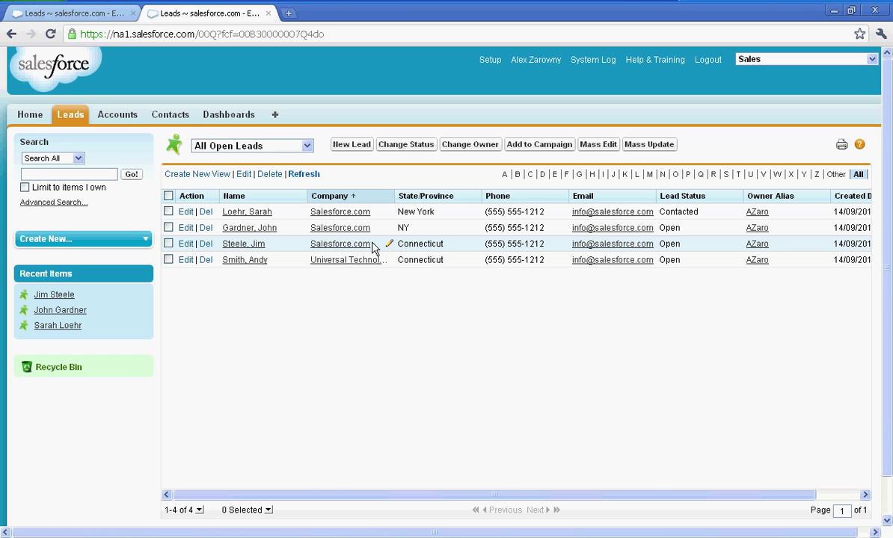
Step: Open the Lead Layout for editing in Setup and show its related lists
left_click(490, 62)
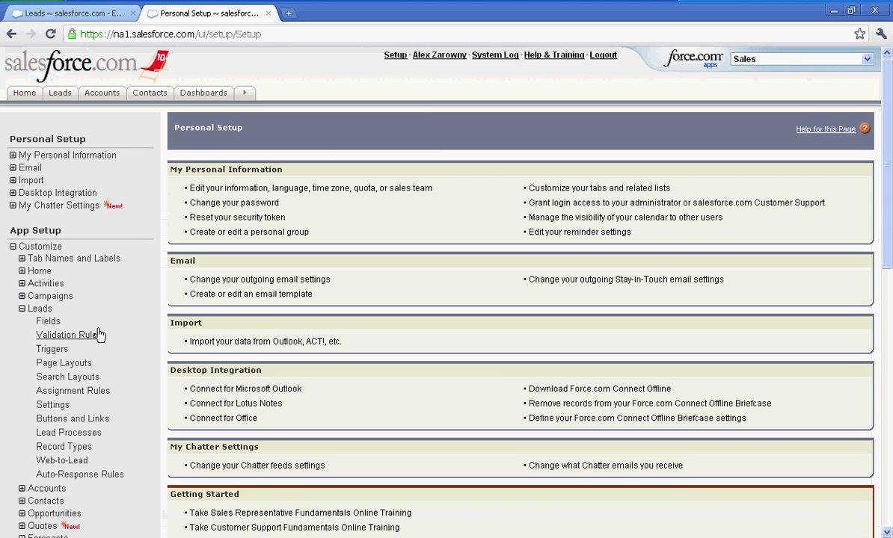
left_click(67, 364)
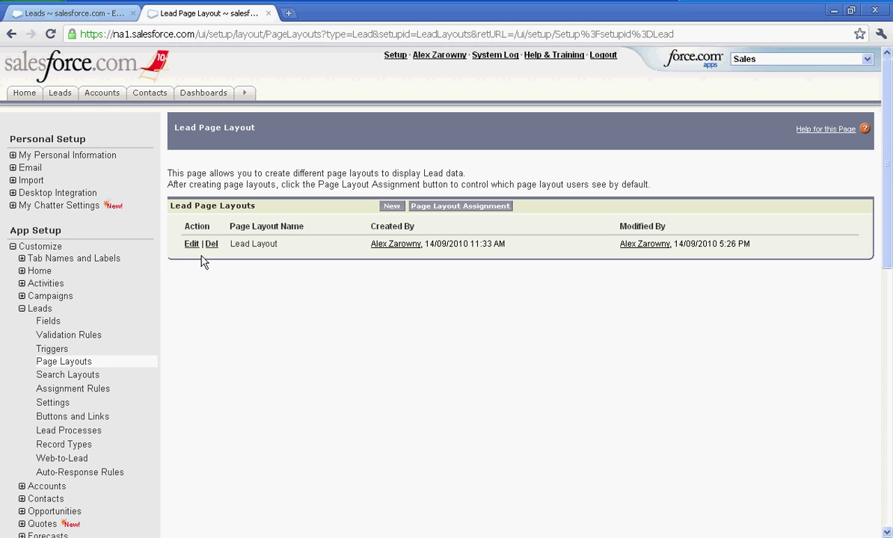
left_click(192, 245)
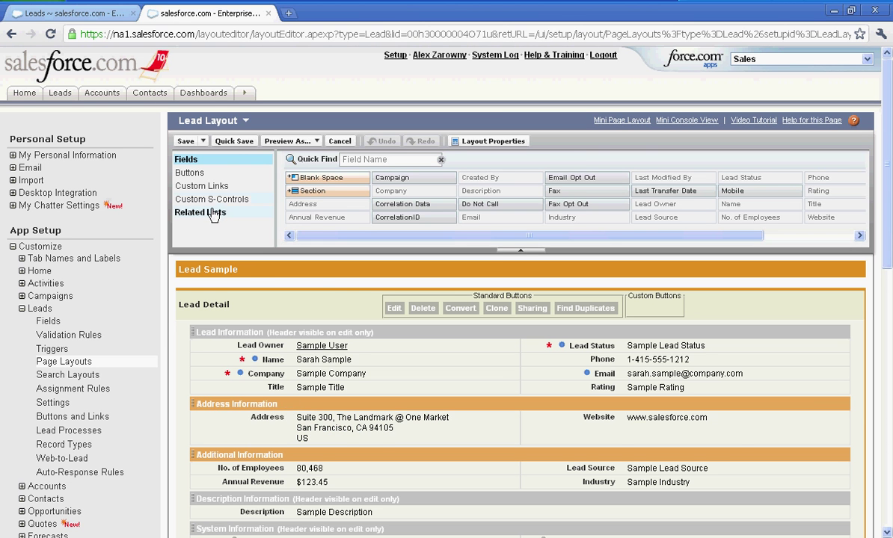
left_click(200, 213)
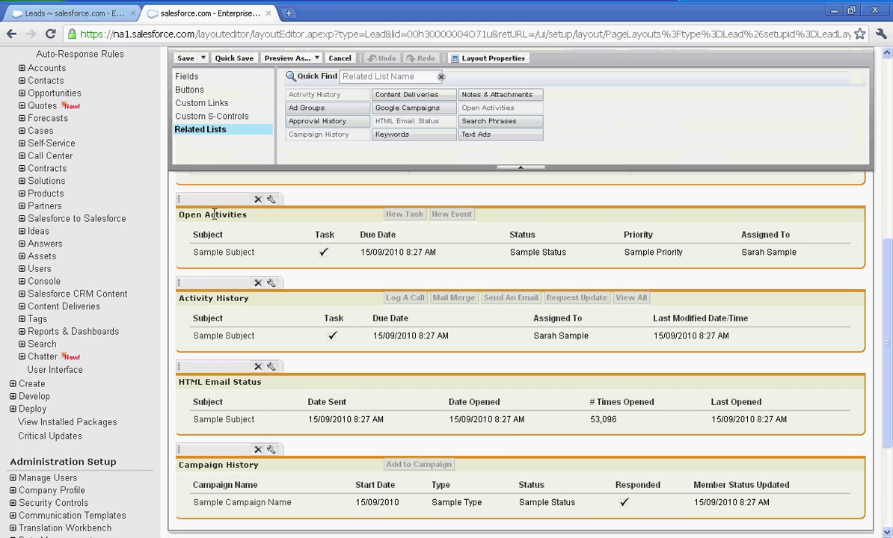
Step: Add the Mass Edit and Mass Update custom buttons in Campaign History's properties and confirm
left_click(271, 451)
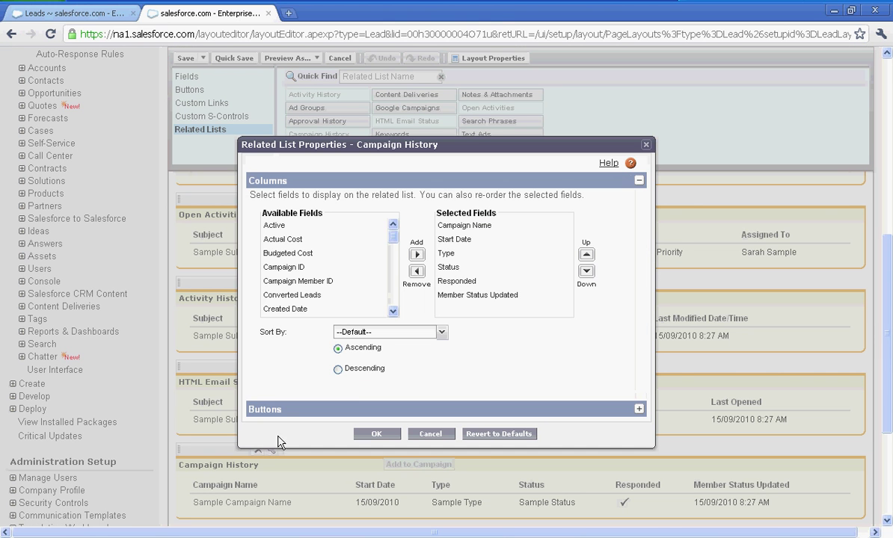
left_click(371, 409)
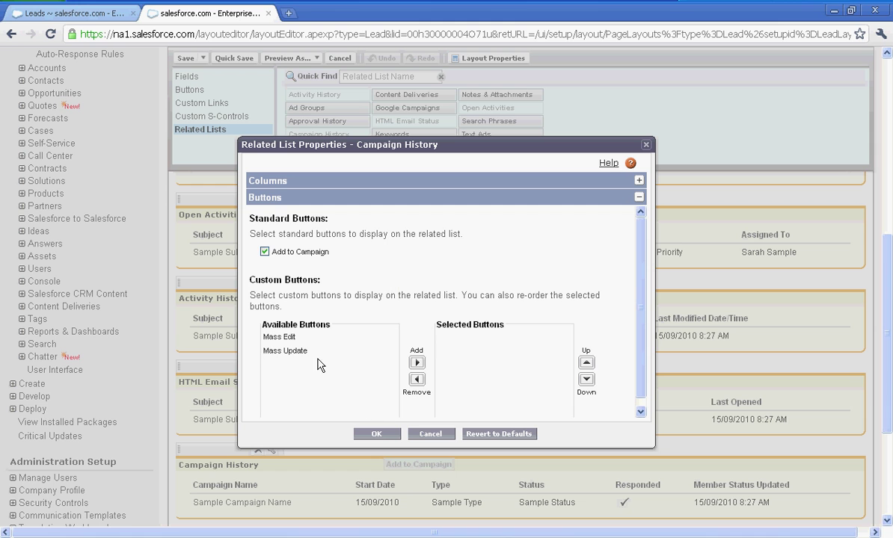
left_click(299, 338)
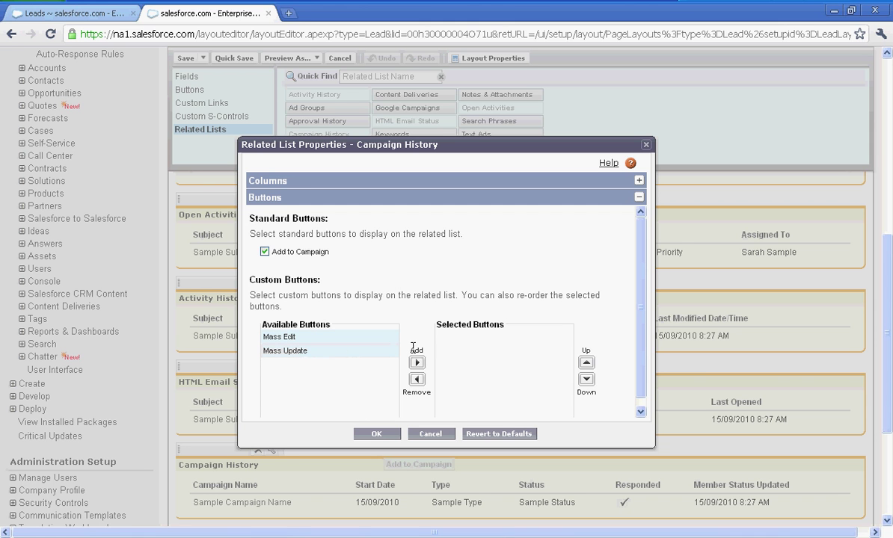
left_click(417, 363)
left_click(377, 434)
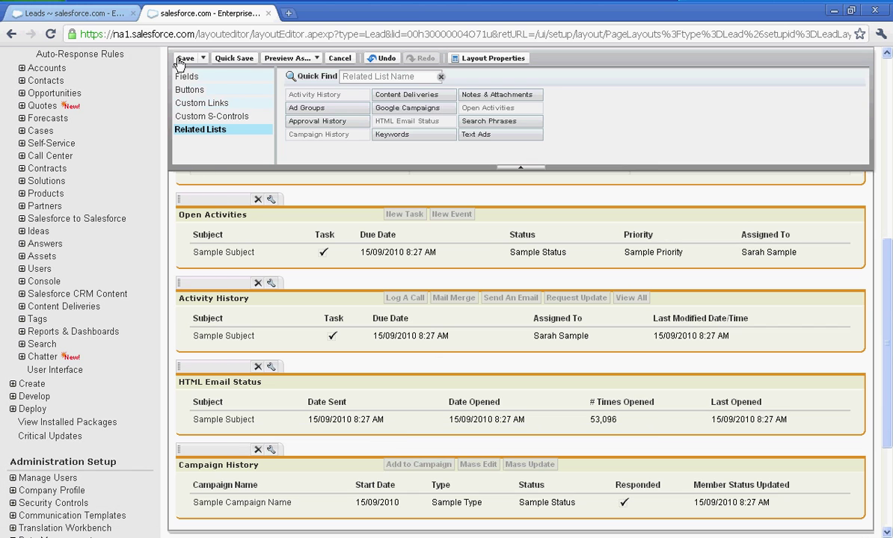
Step: Save the Lead layout, then confirm Mass Edit and Mass Update appear in a recent lead's Campaign History
left_click(184, 59)
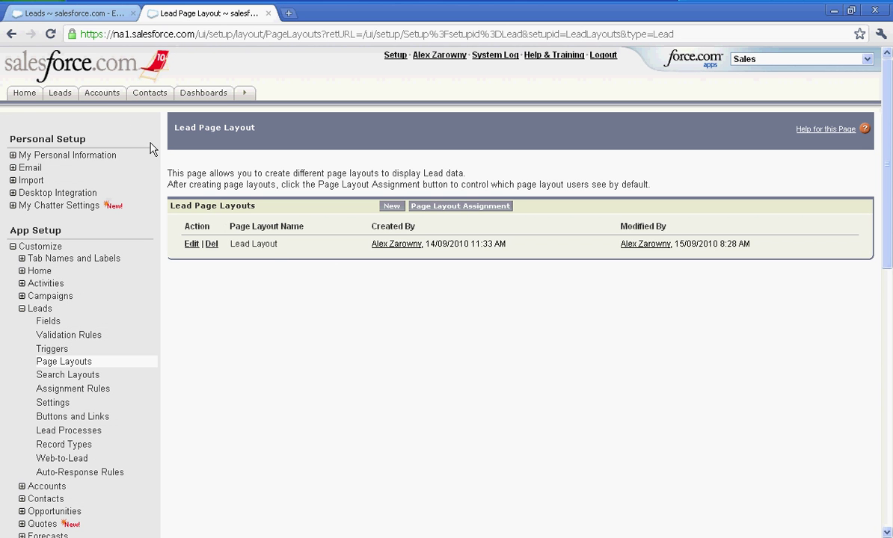
left_click(61, 96)
left_click(196, 261)
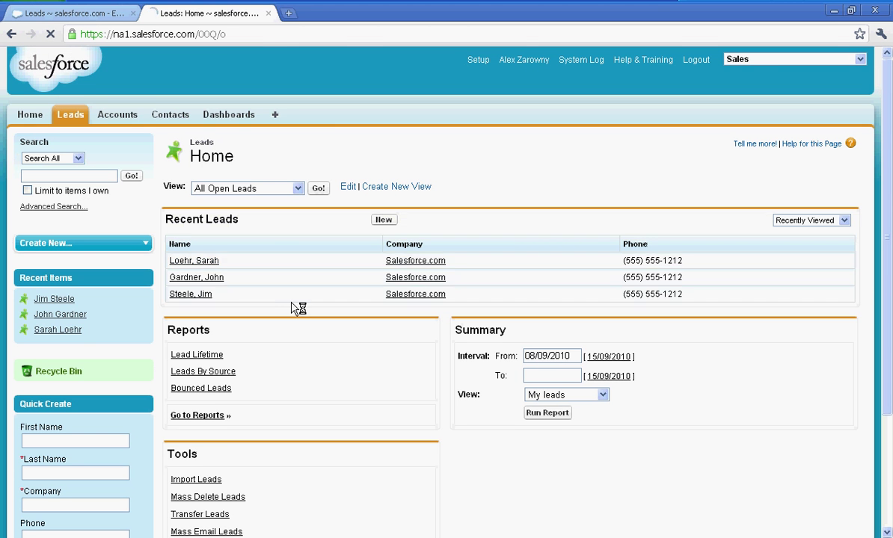
scroll(292, 308, "down", 5)
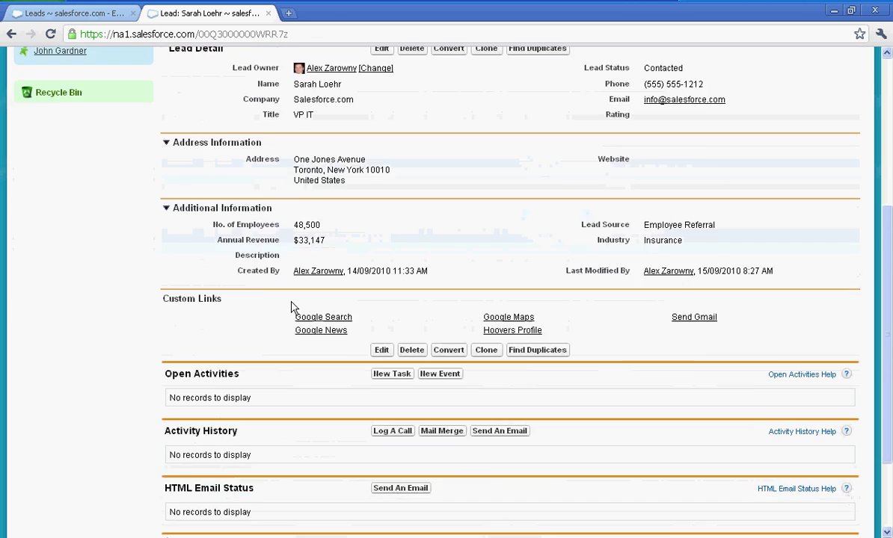
scroll(292, 308, "down", 2)
scroll(292, 308, "down", 1)
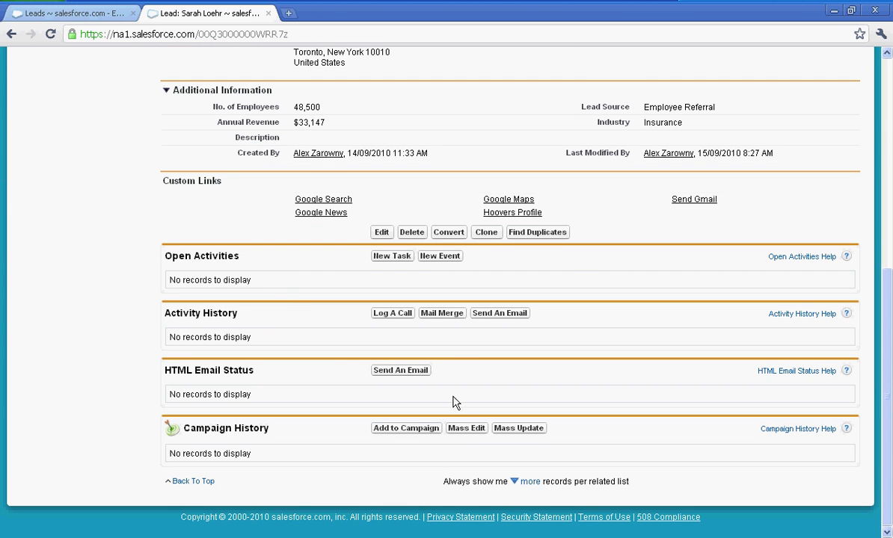